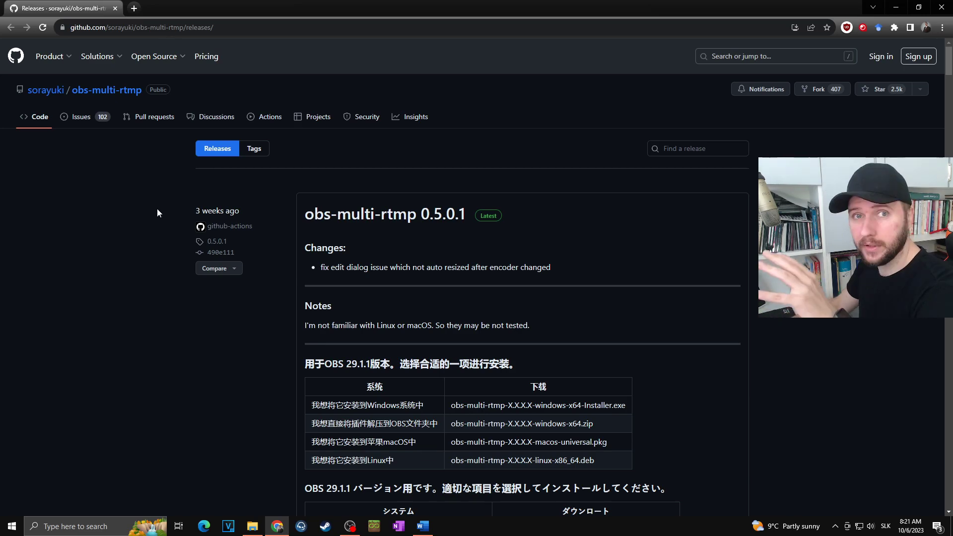
# Scroll down to the 0.5.0.1 Assets list showing the Windows x64 zip (1.78 MB).
pyautogui.scroll(-15, 157, 207)
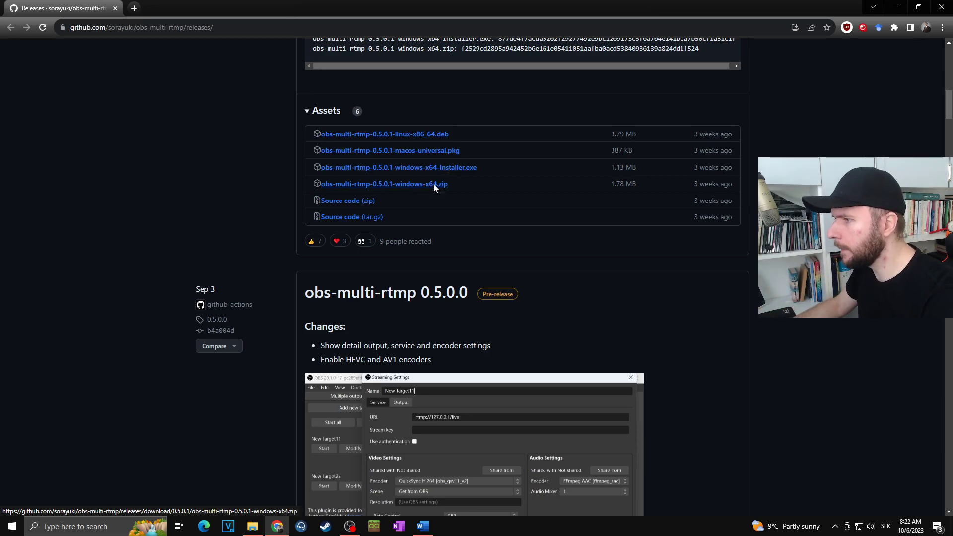
# Save obs-multi-rtmp-0.5.0.1-windows-x64.zip to Downloads and open it from Chrome's downloads list.
pyautogui.click(433, 186)
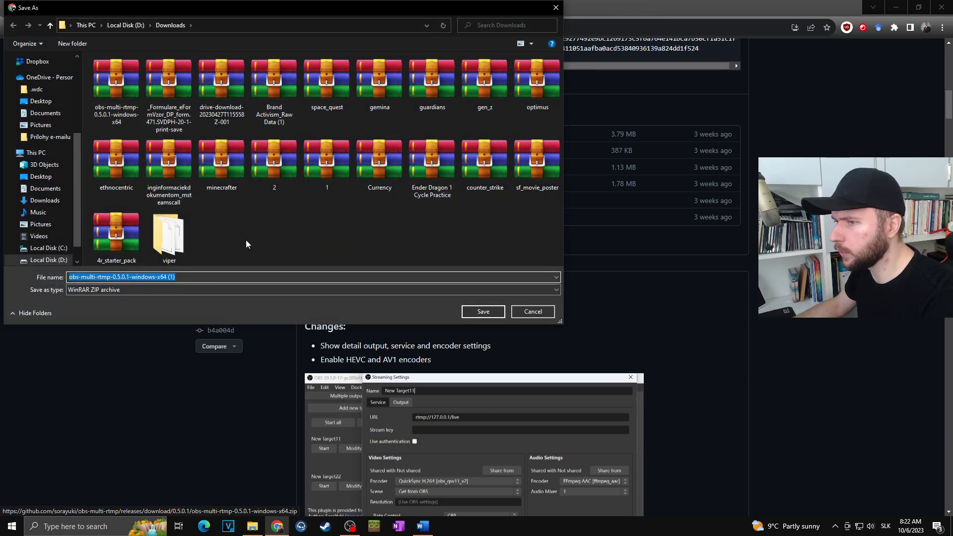
pyautogui.click(483, 311)
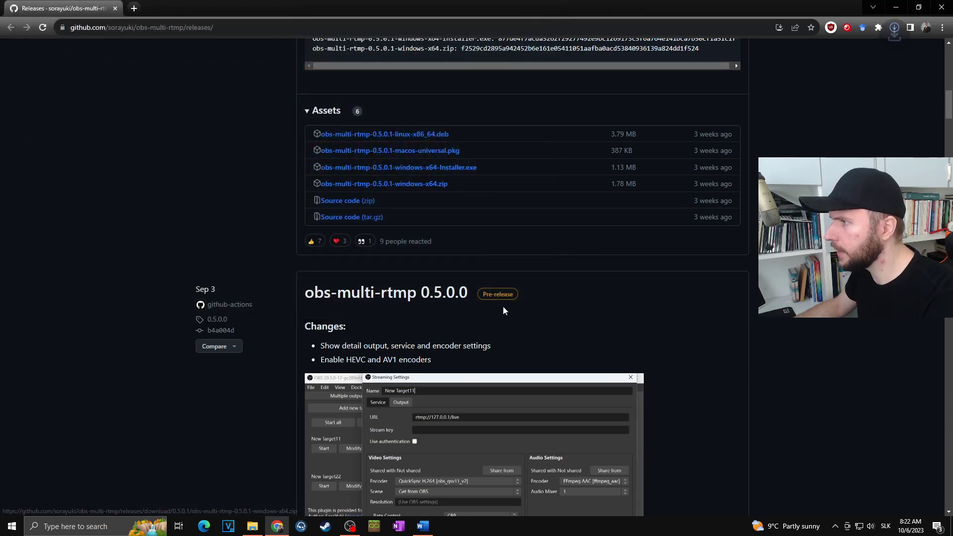
pyautogui.click(893, 26)
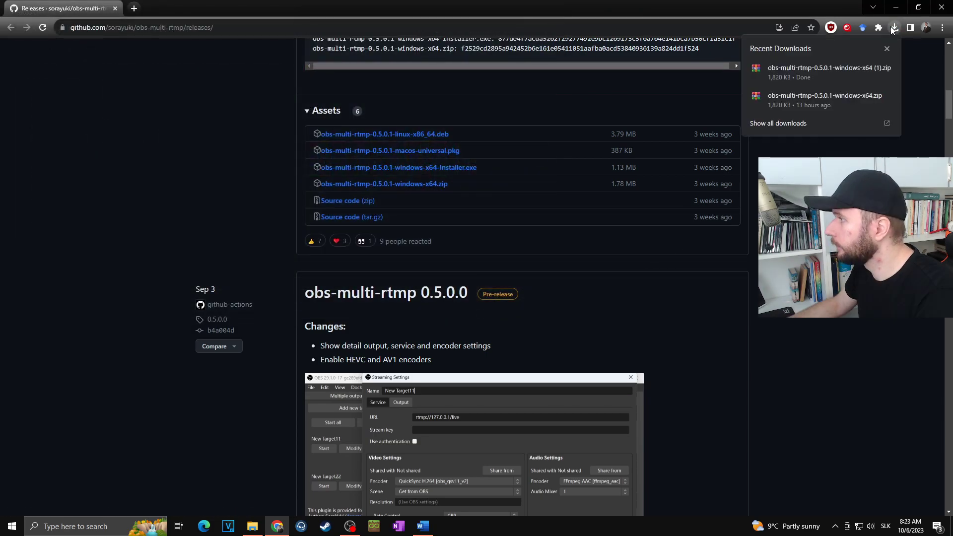
pyautogui.click(806, 71)
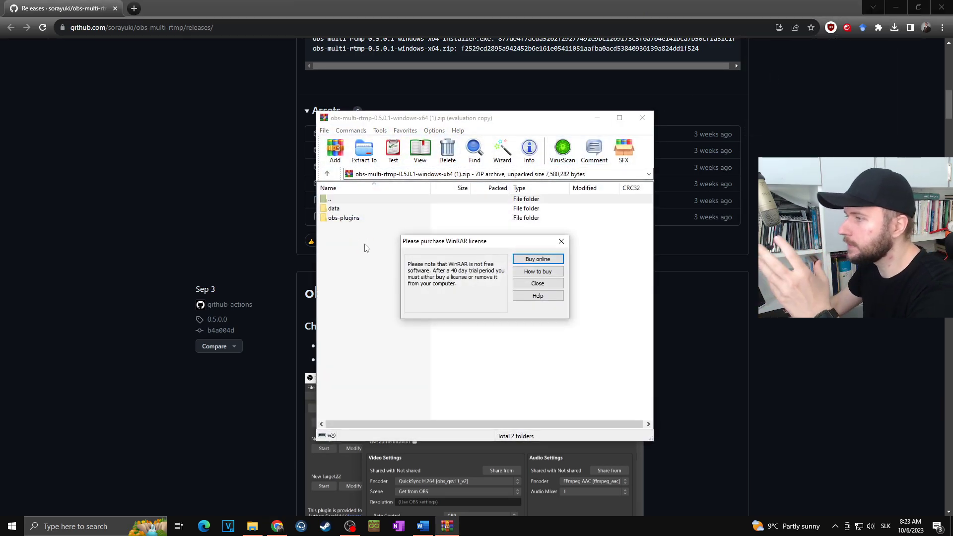
# Dismiss the WinRAR licence reminder and select the data and obs-plugins folders.
pyautogui.click(562, 242)
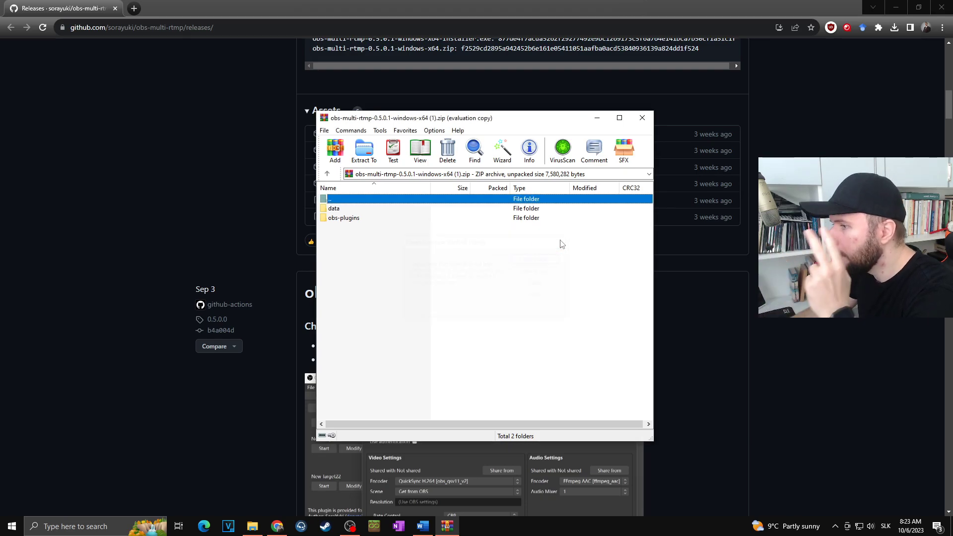
pyautogui.moveTo(504, 240); pyautogui.dragTo(342, 204)
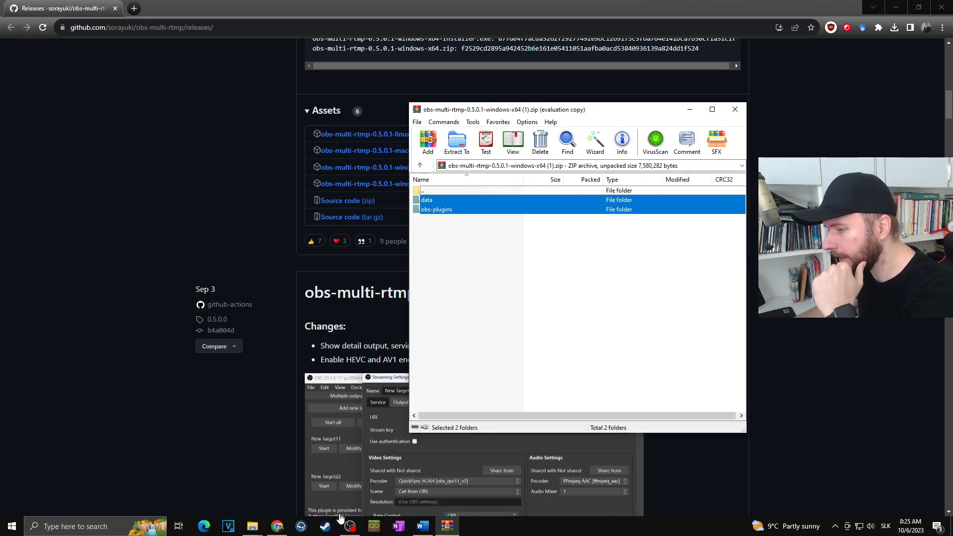
pyautogui.click(252, 526)
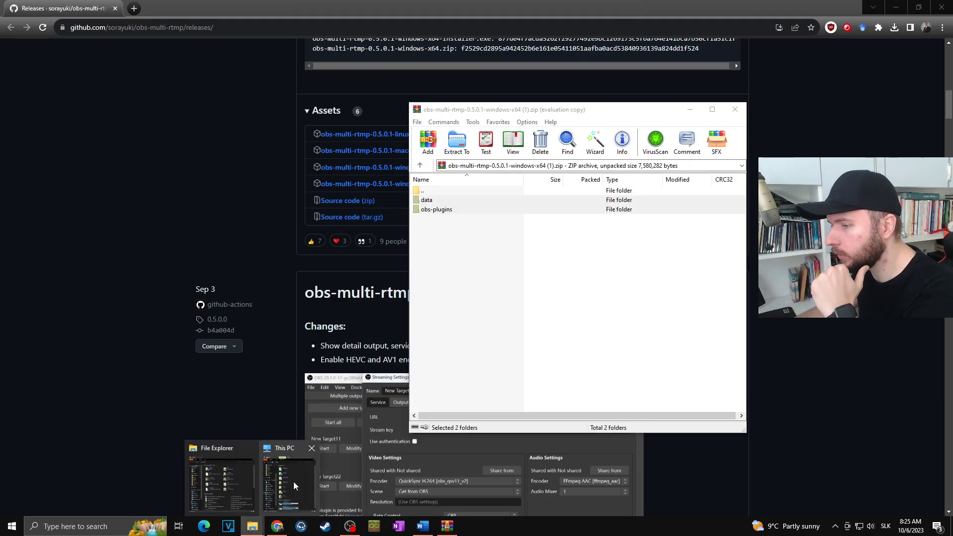
# Copy the data and obs-plugins folders from the archive into D:\OBS STUDIO\obs-studio.
pyautogui.click(294, 486)
pyautogui.doubleClick(248, 404)
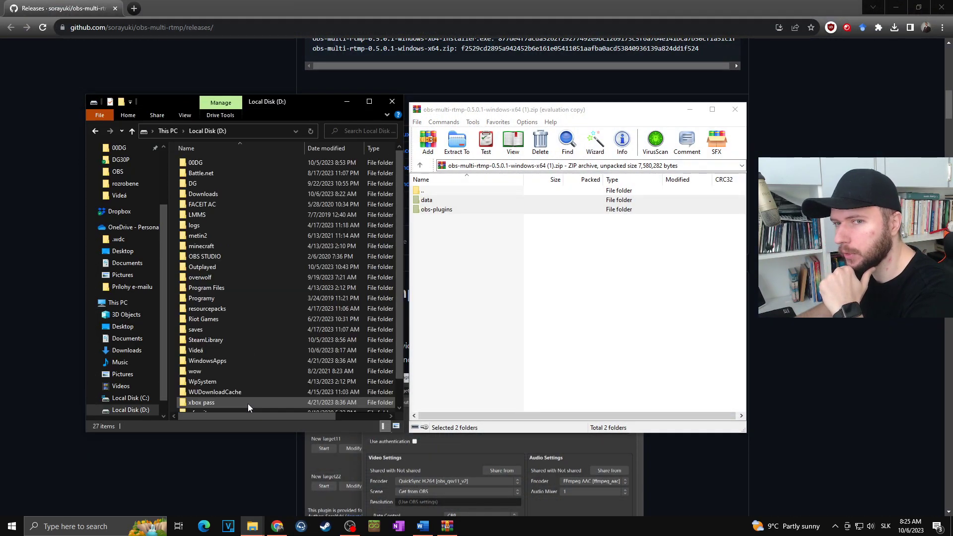
pyautogui.click(211, 259)
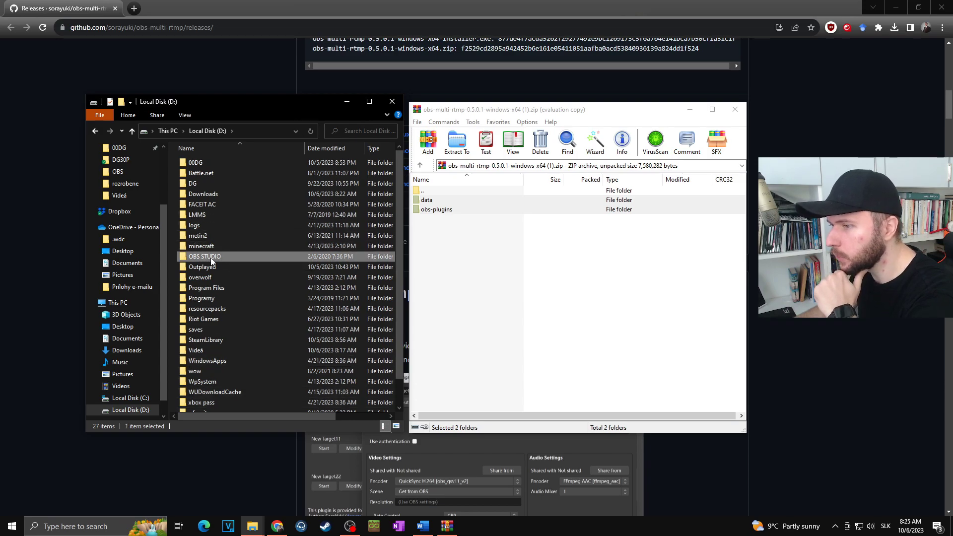
pyautogui.doubleClick(211, 257)
pyautogui.doubleClick(202, 163)
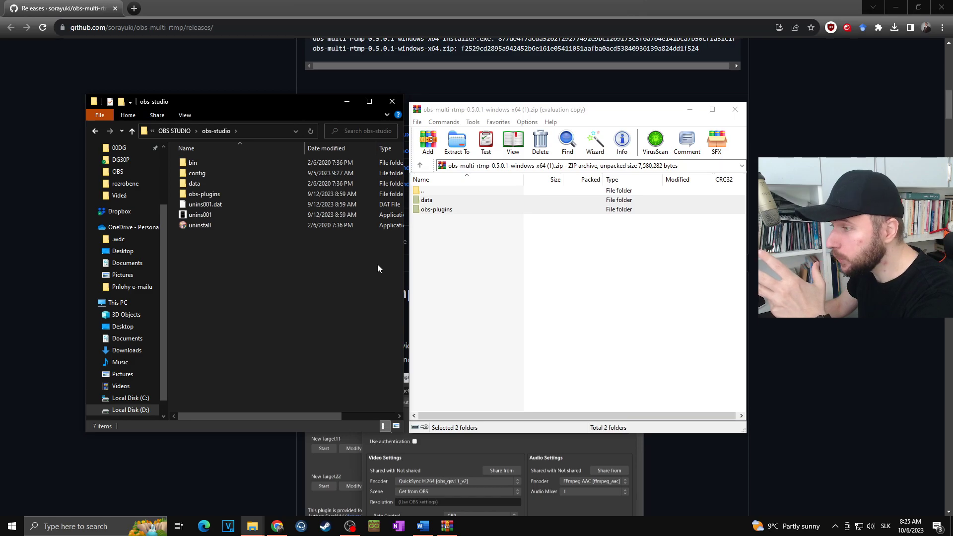
pyautogui.click(449, 201)
pyautogui.moveTo(448, 201); pyautogui.dragTo(213, 254)
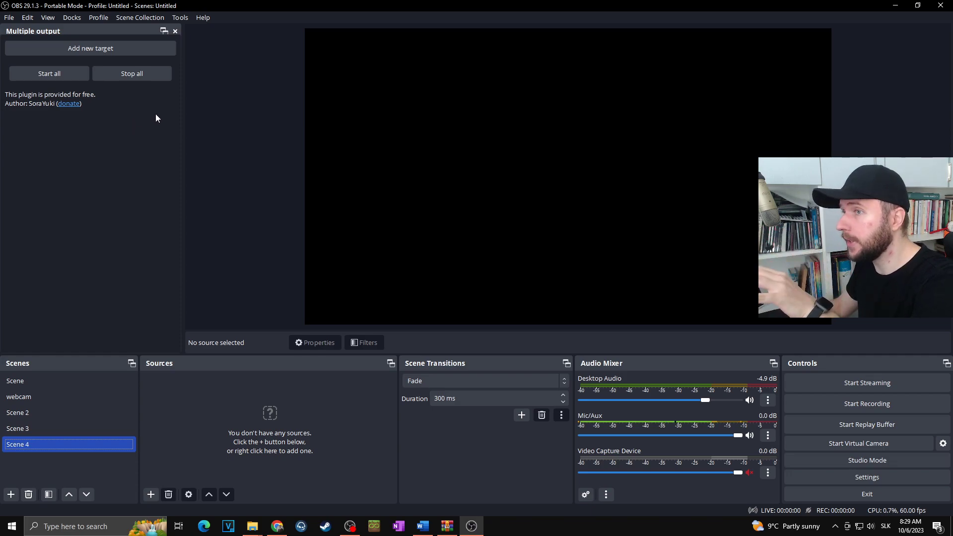
# Uncheck Multiple output under Docks and acknowledge the notice about reopening it.
pyautogui.click(72, 16)
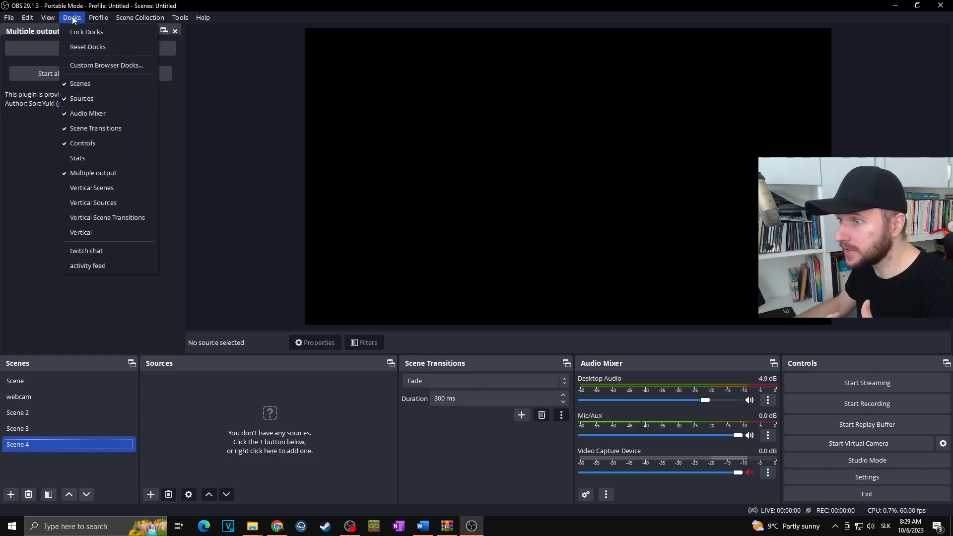
pyautogui.click(94, 177)
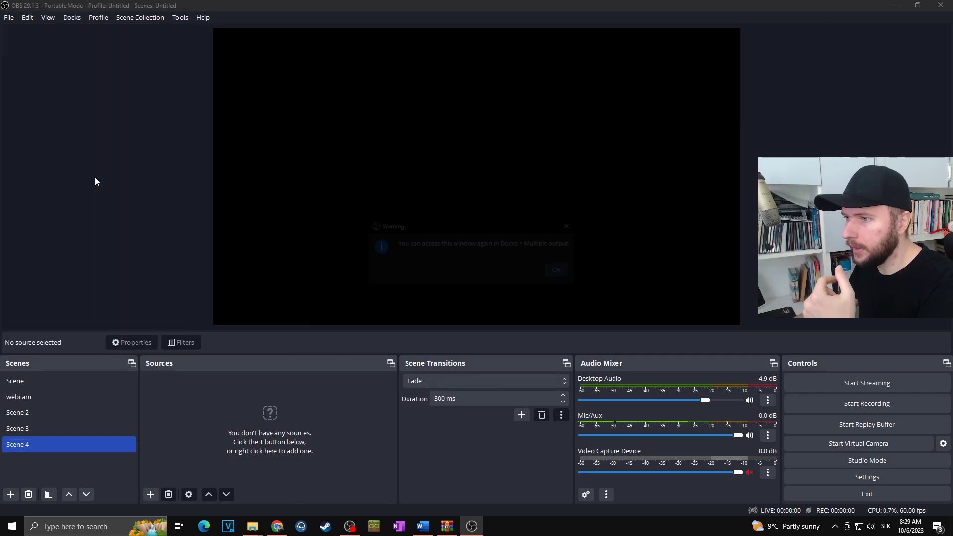
pyautogui.click(554, 274)
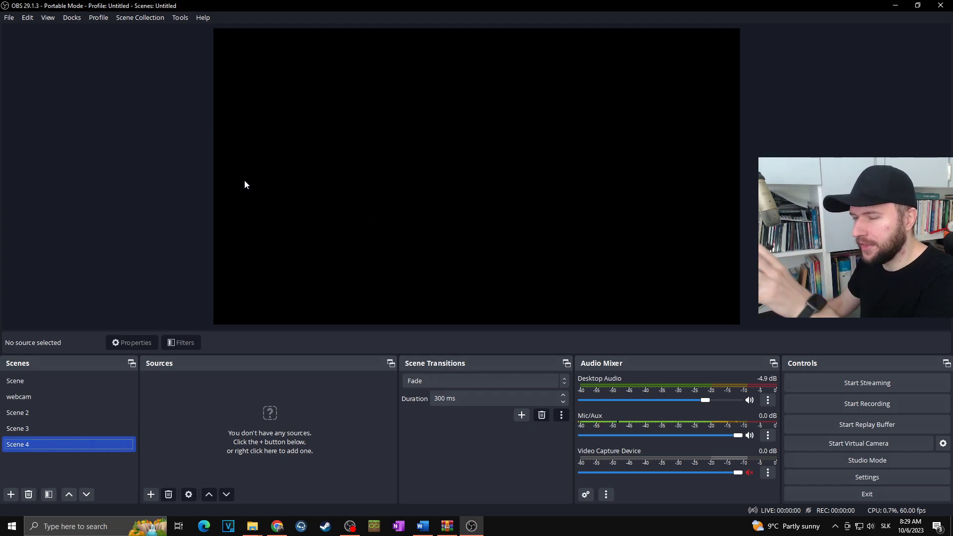
pyautogui.click(70, 19)
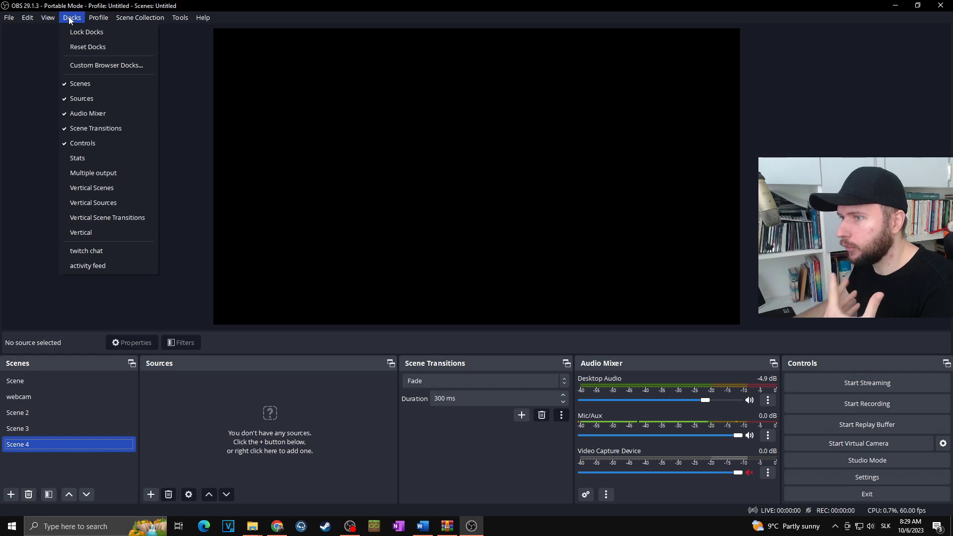
# Re-enable Multiple output in the Docks menu.
pyautogui.click(88, 173)
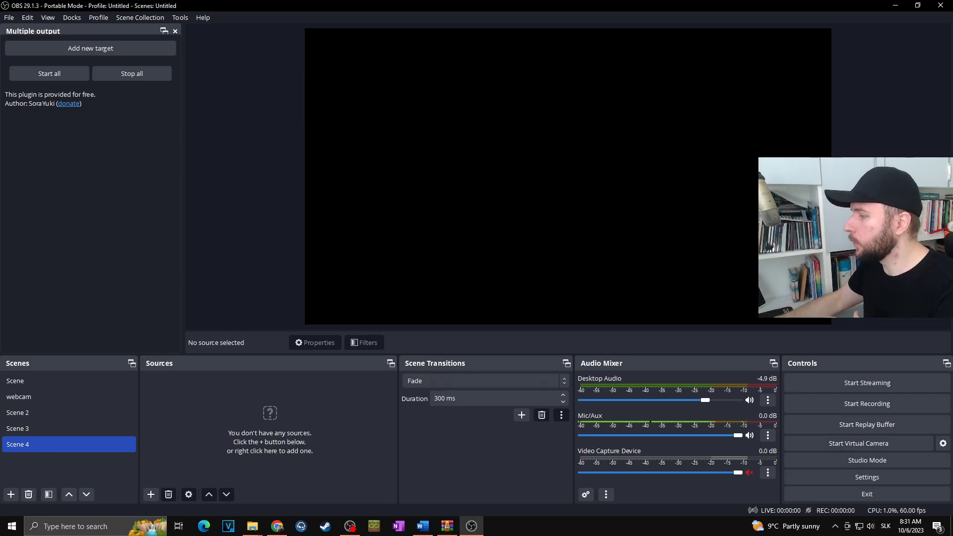
pyautogui.click(866, 477)
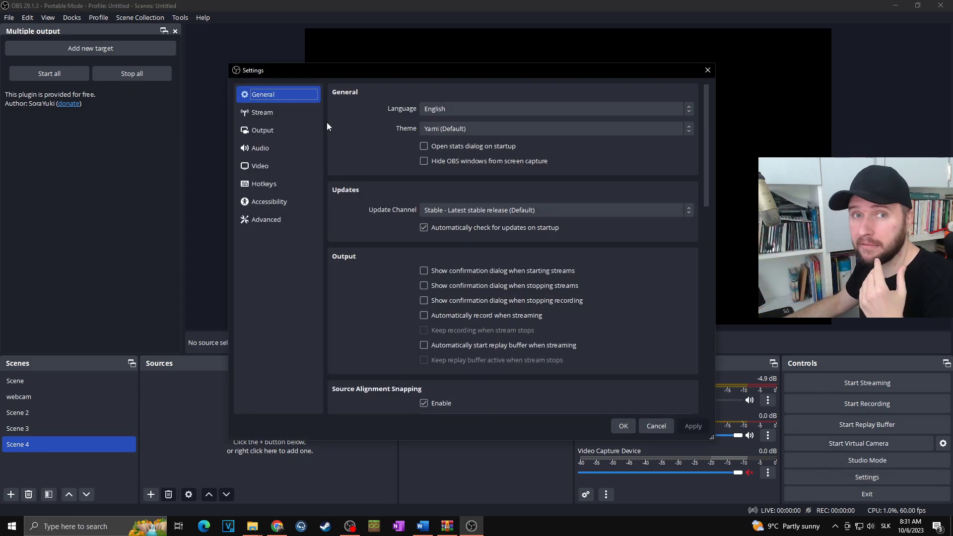
pyautogui.click(285, 112)
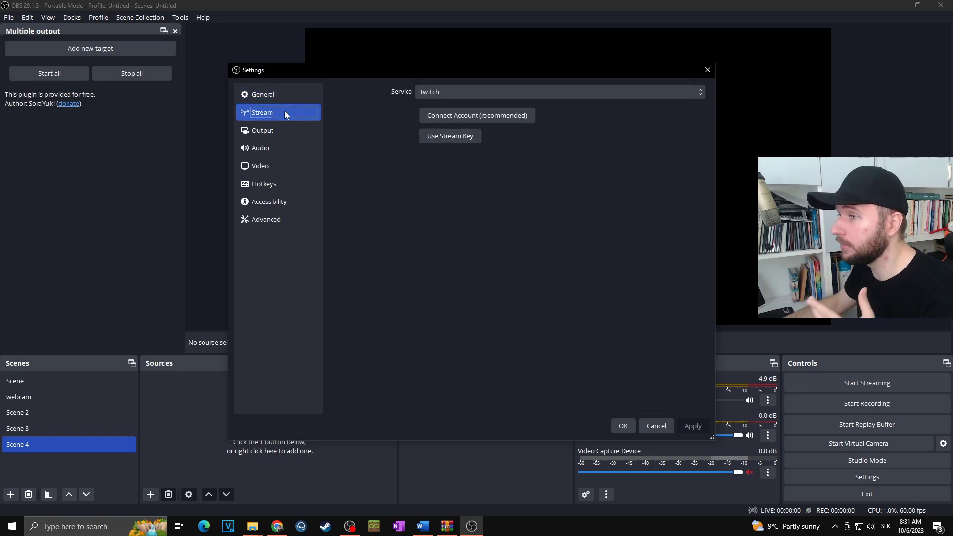
pyautogui.click(468, 136)
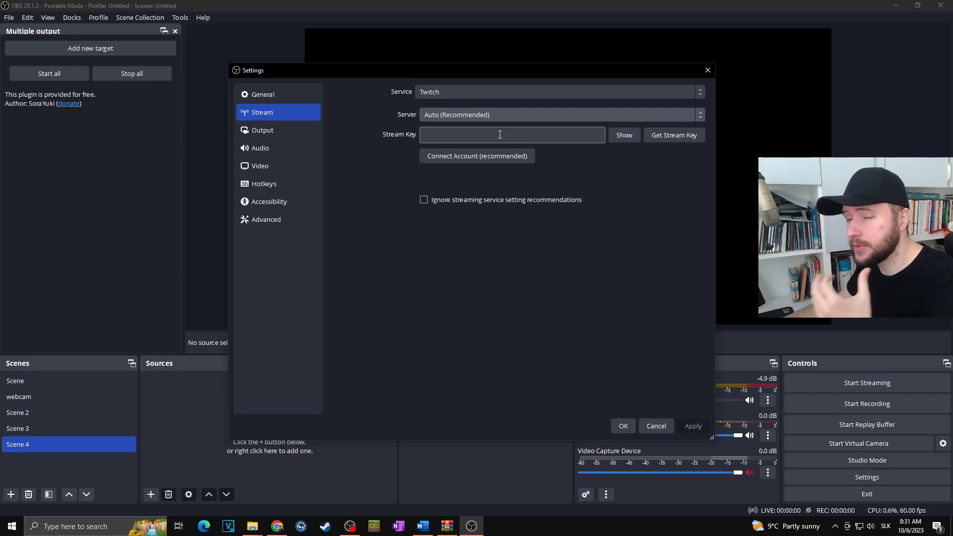
pyautogui.click(269, 133)
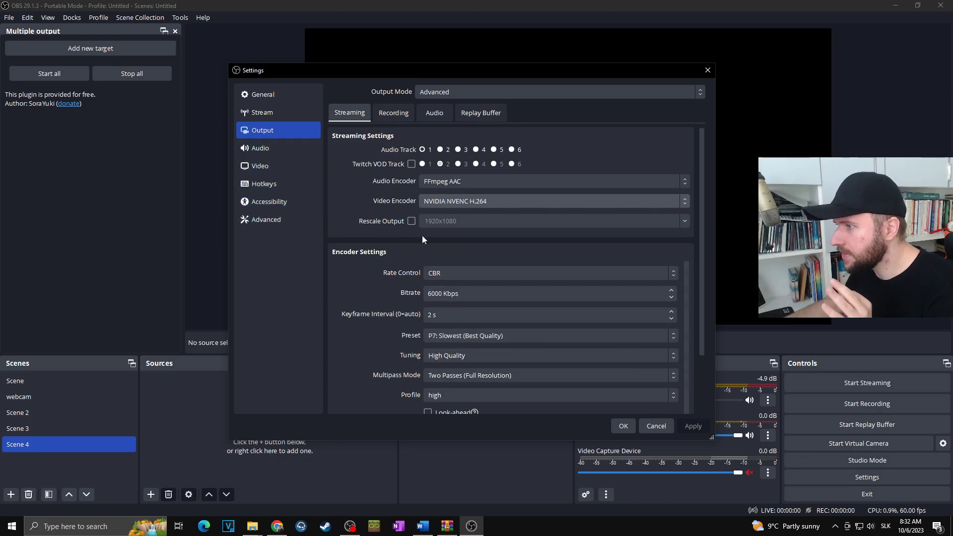
pyautogui.scroll(-2, 422, 239)
pyautogui.click(308, 152)
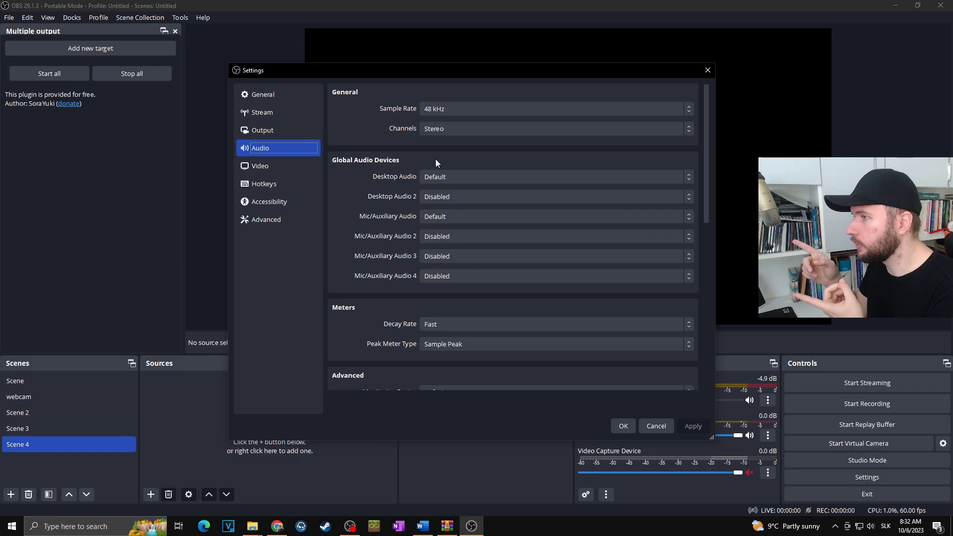
pyautogui.click(281, 171)
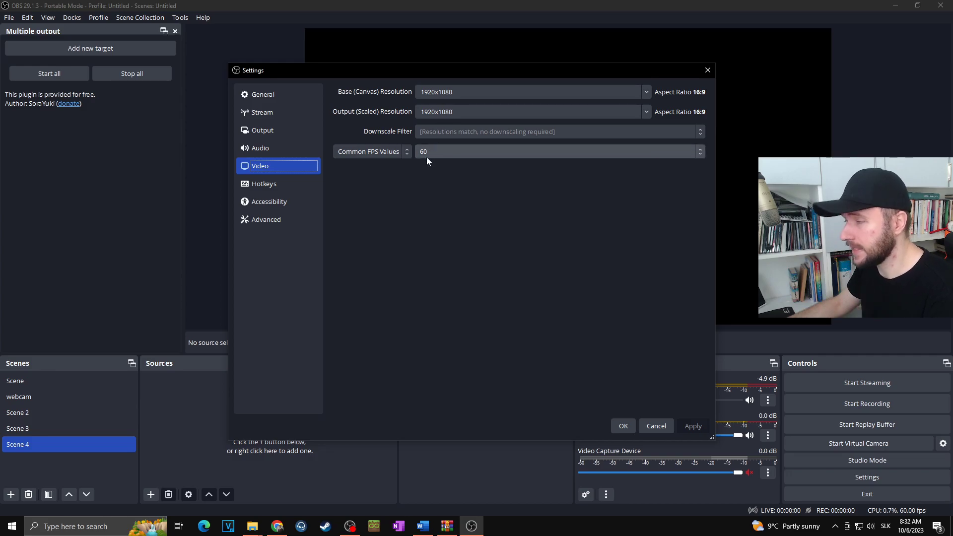
pyautogui.press('Home')
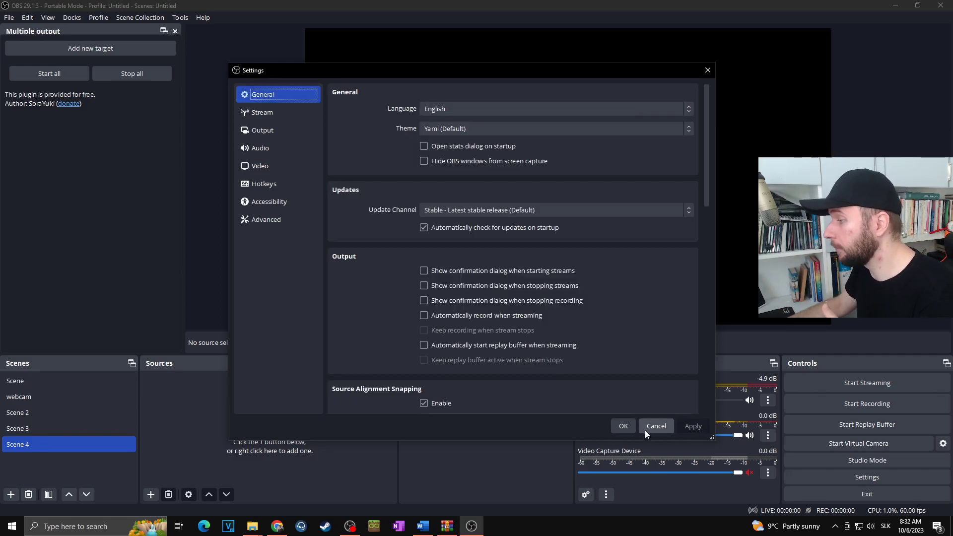
pyautogui.click(627, 429)
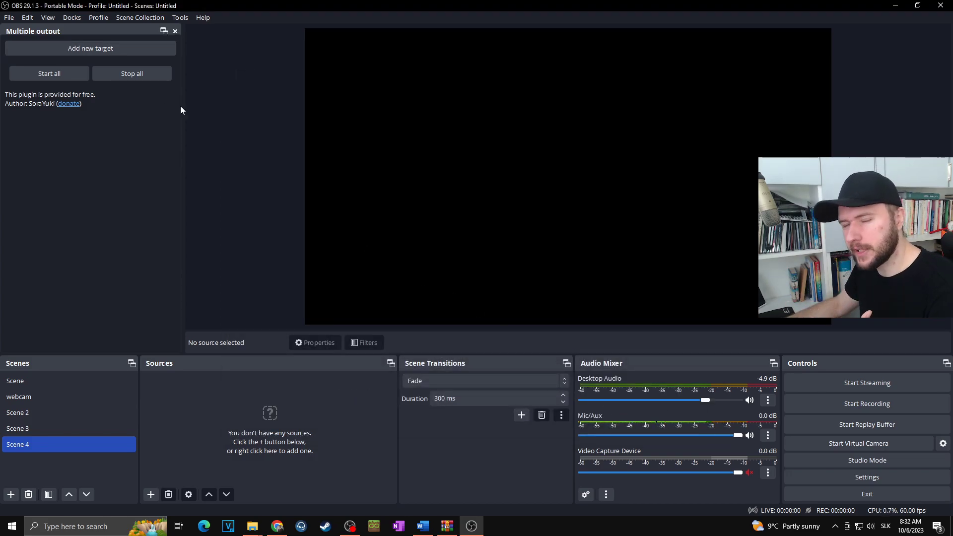
# Add a new target in the Multiple output dock.
pyautogui.click(127, 52)
# Replace 'New Target' with 'youtube' as the target name, then switch to Chrome.
pyautogui.moveTo(352, 128); pyautogui.dragTo(282, 119)
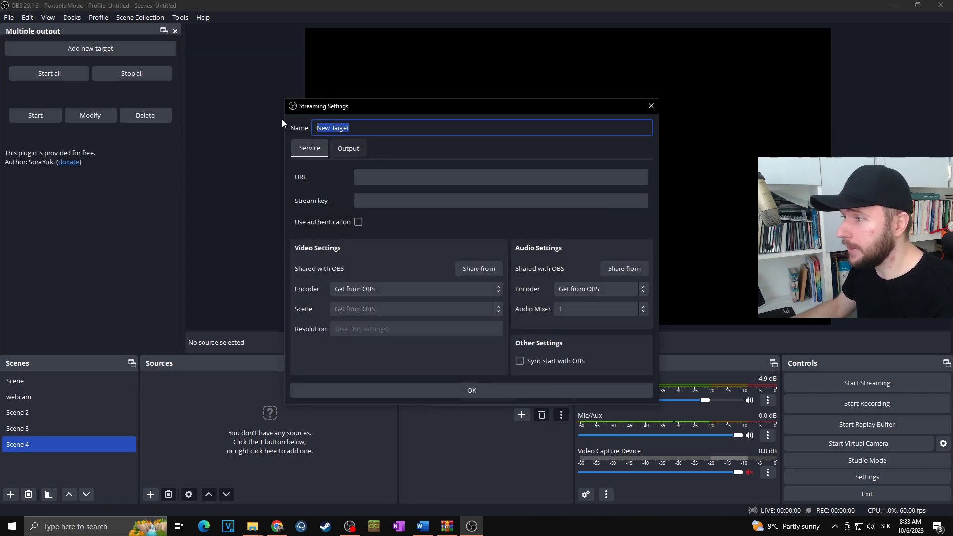
pyautogui.write('youtube')
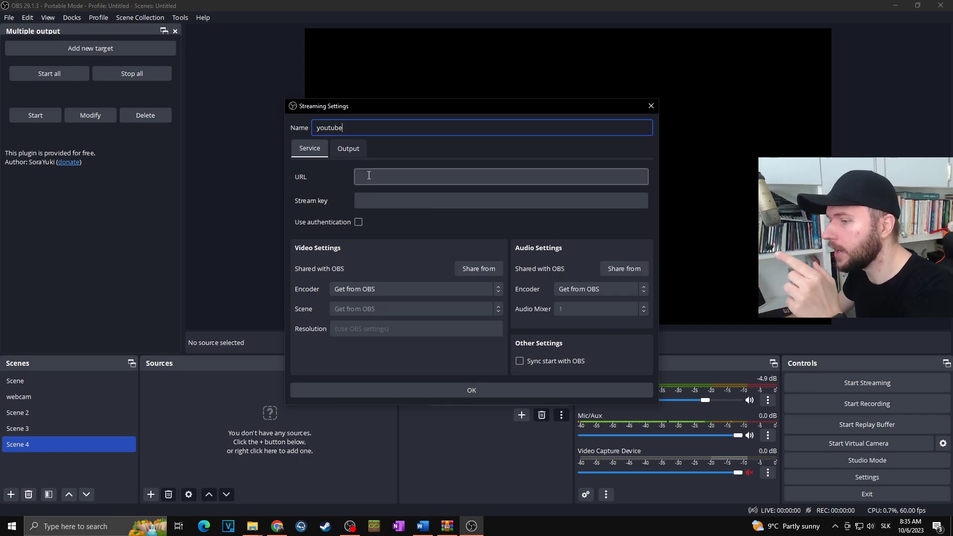
pyautogui.click(277, 526)
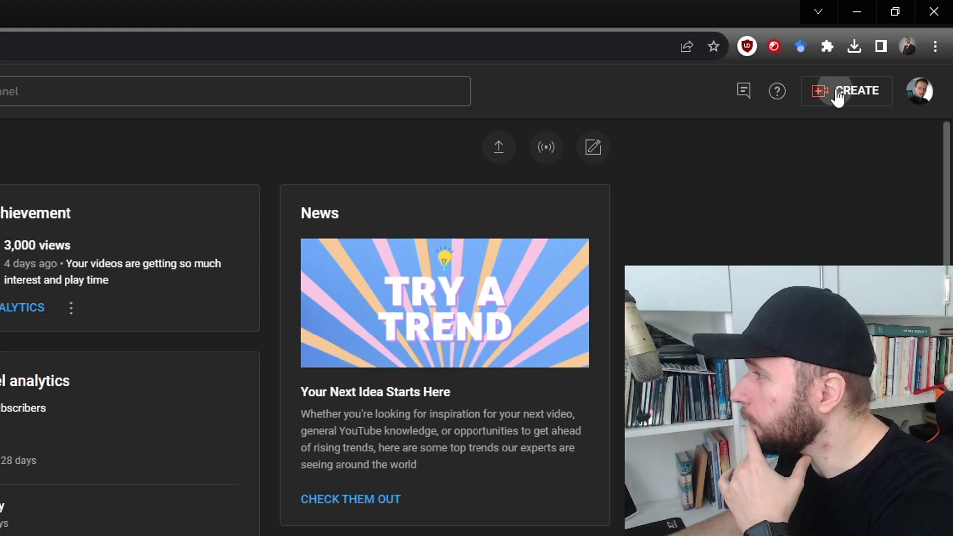
# Paste YouTube's stream URL rtmp://a.rtmp.youtube.com/live2 into the OBS target's URL field.
pyautogui.click(836, 94)
pyautogui.click(812, 152)
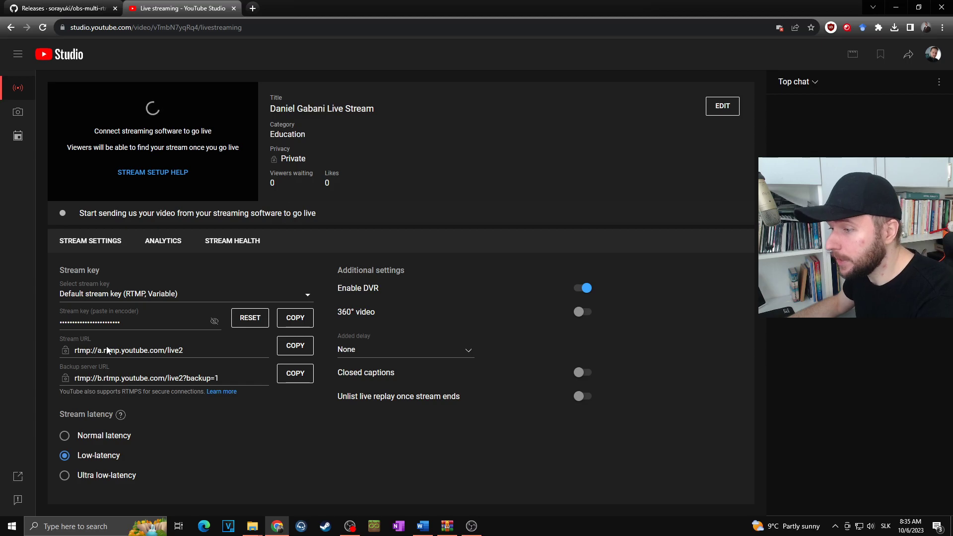
pyautogui.click(295, 345)
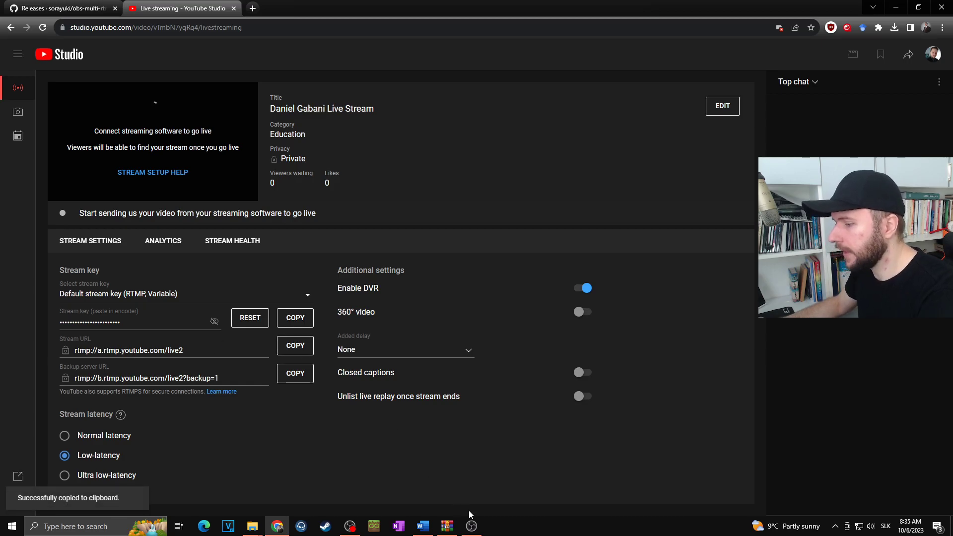
pyautogui.click(471, 526)
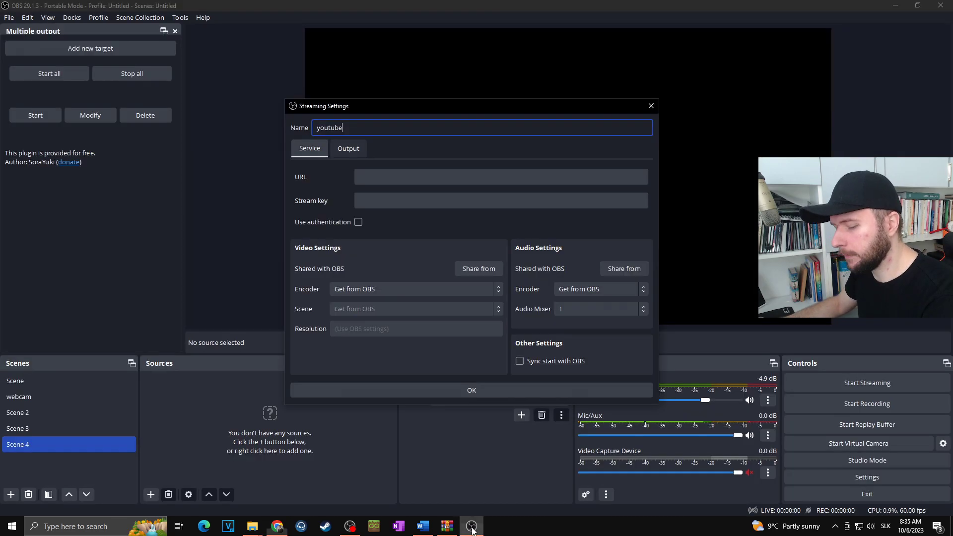
pyautogui.click(381, 182)
pyautogui.hotkey('ctrl', 'v')
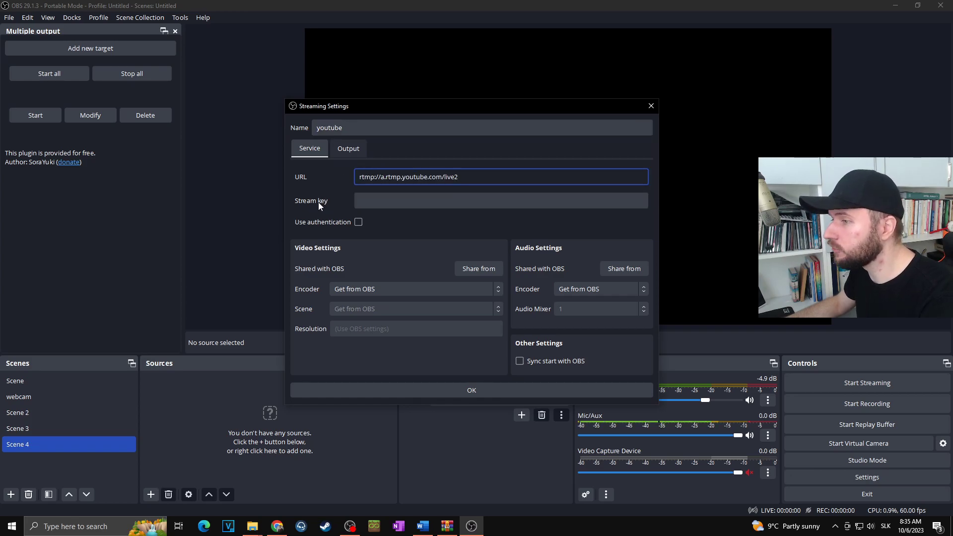
# Copy the stream key from YouTube Studio's live streaming page and return to OBS.
pyautogui.click(277, 526)
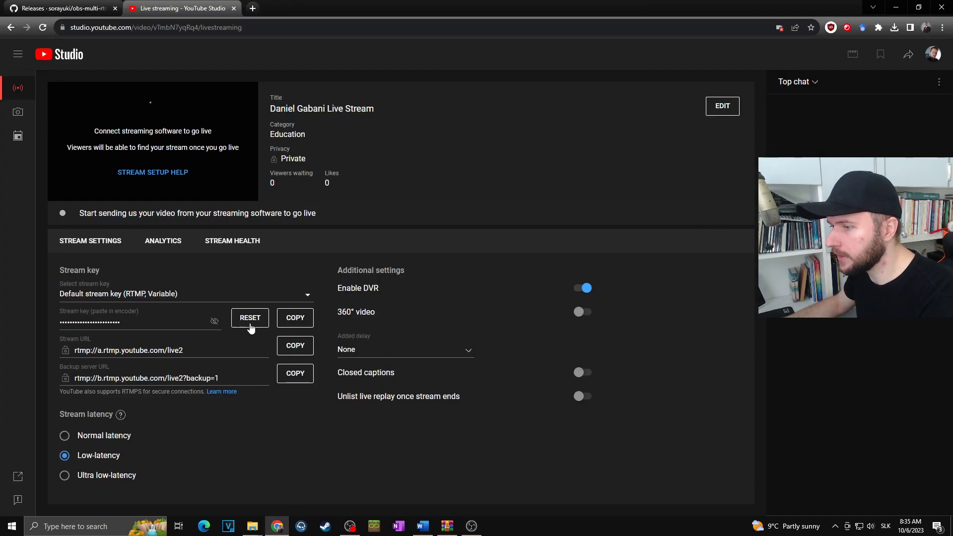
pyautogui.click(297, 319)
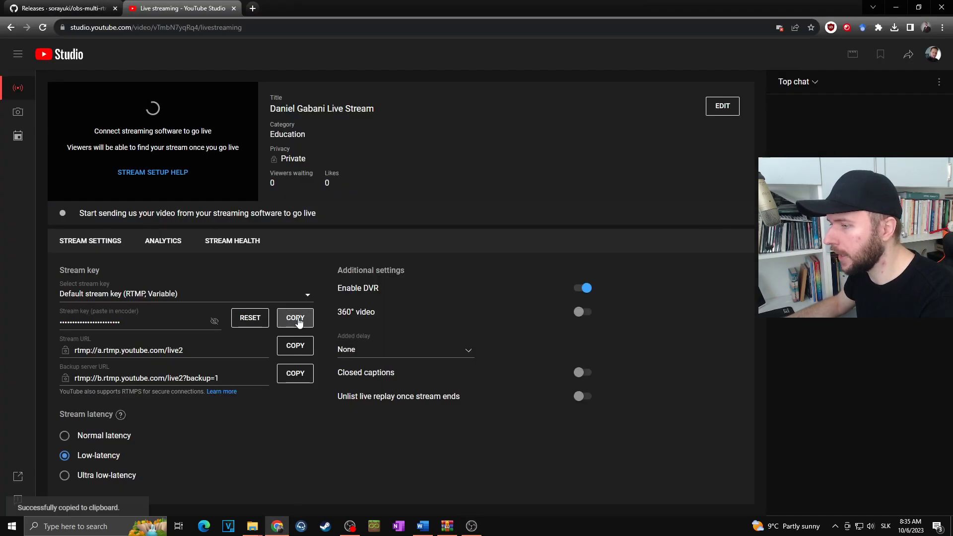
pyautogui.click(467, 529)
# Paste the stream key copied from YouTube Studio into the youtube target's Stream key field.
pyautogui.hotkey('ctrl', 'v')
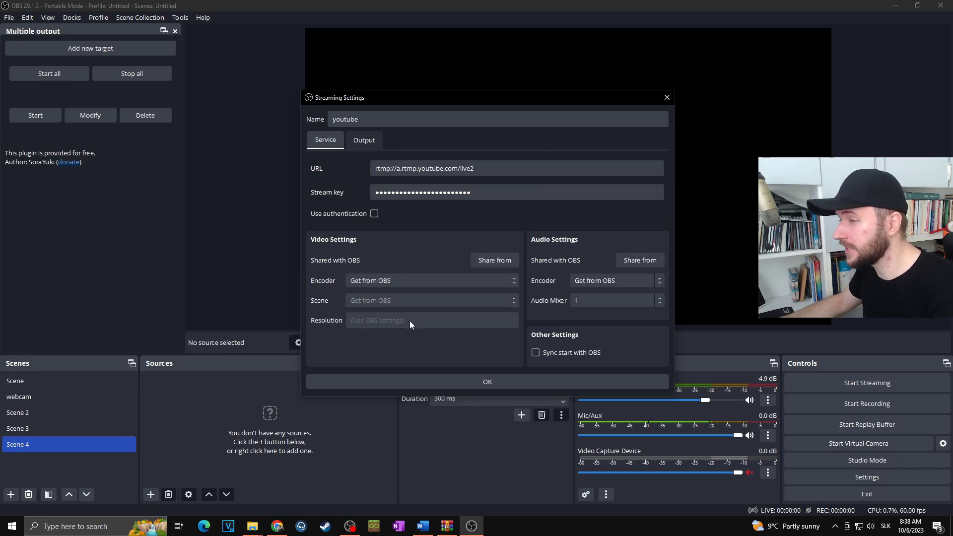
pyautogui.click(401, 279)
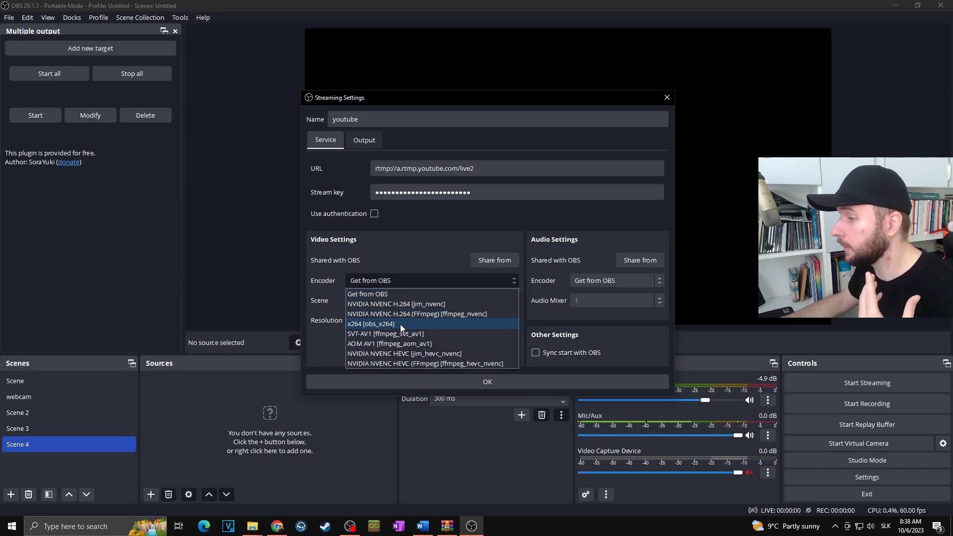
pyautogui.click(400, 324)
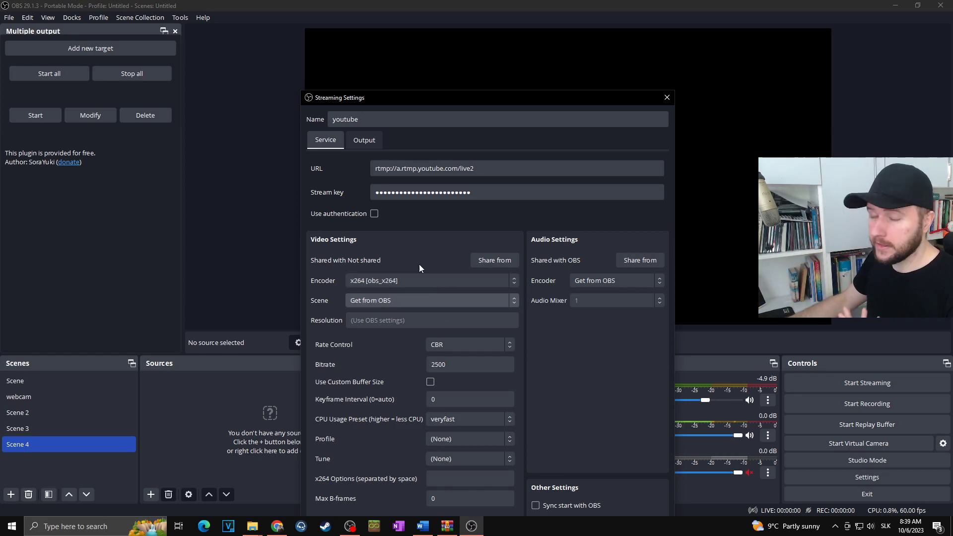
pyautogui.click(415, 279)
pyautogui.click(405, 293)
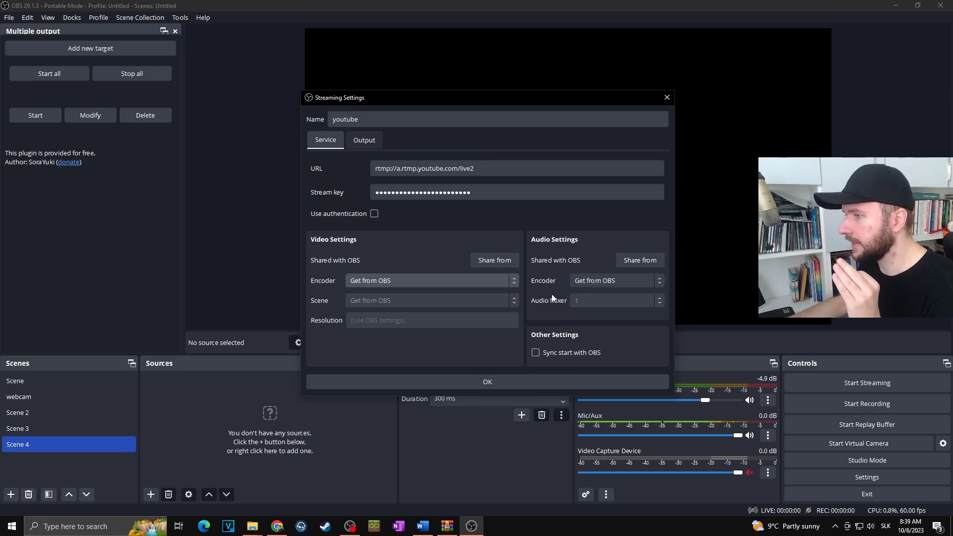
# Enable 'Sync start with OBS' on the youtube target, then return to the YouTube Studio browser window.
pyautogui.click(536, 354)
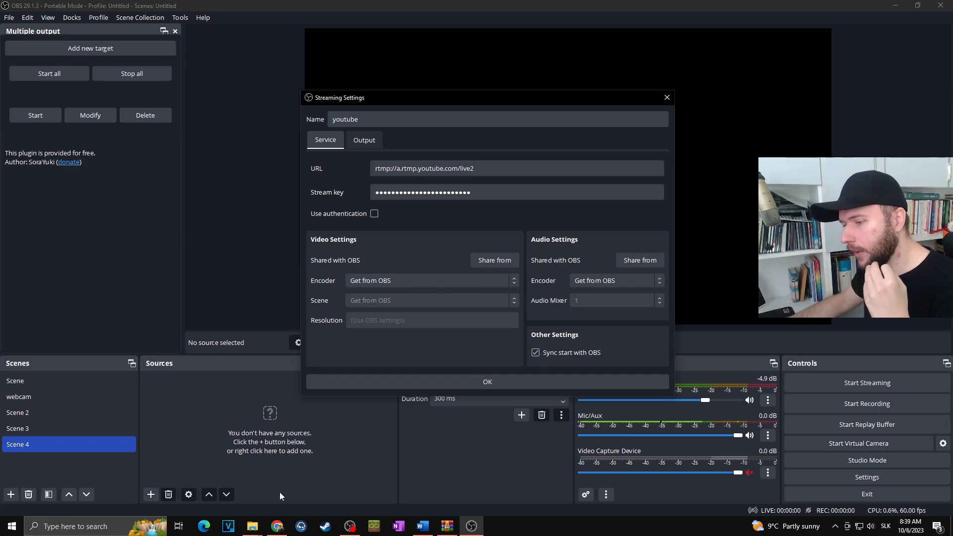
pyautogui.click(277, 528)
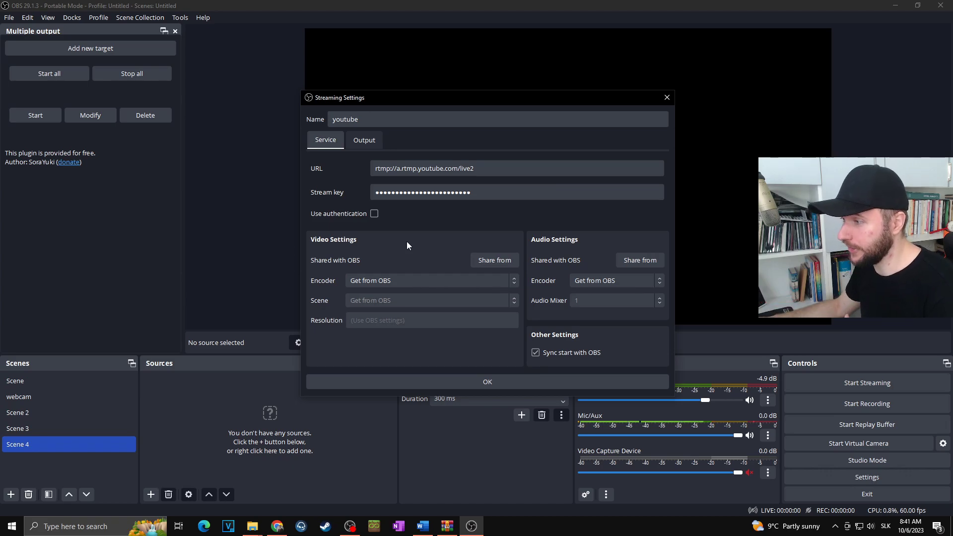
# Confirm the youtube target's Streaming Settings and reopen them to check the URL, key and sync option.
pyautogui.click(499, 396)
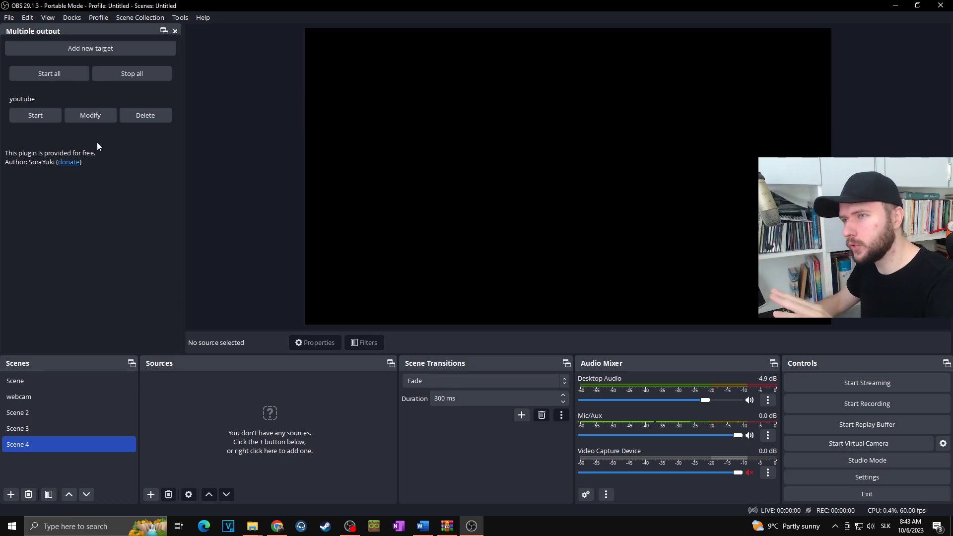
pyautogui.click(91, 115)
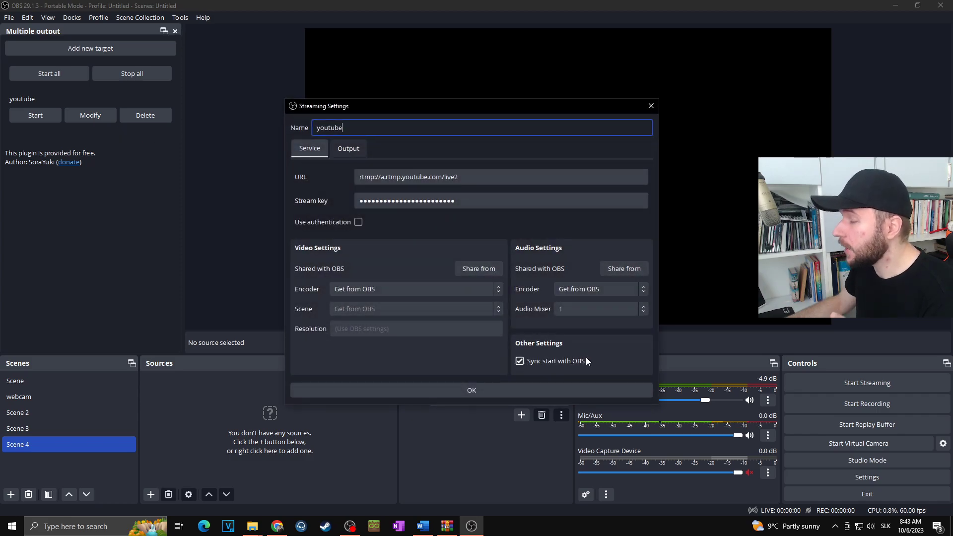
pyautogui.click(652, 107)
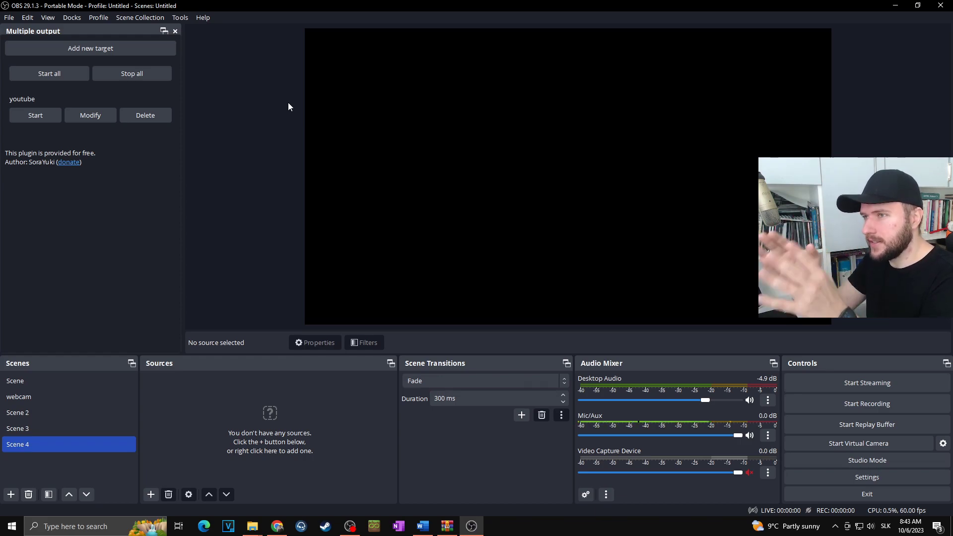
# Show the Vertical dock, then start a Speedtest by Ookla test found via a Google search for 'speedtest'.
pyautogui.click(72, 17)
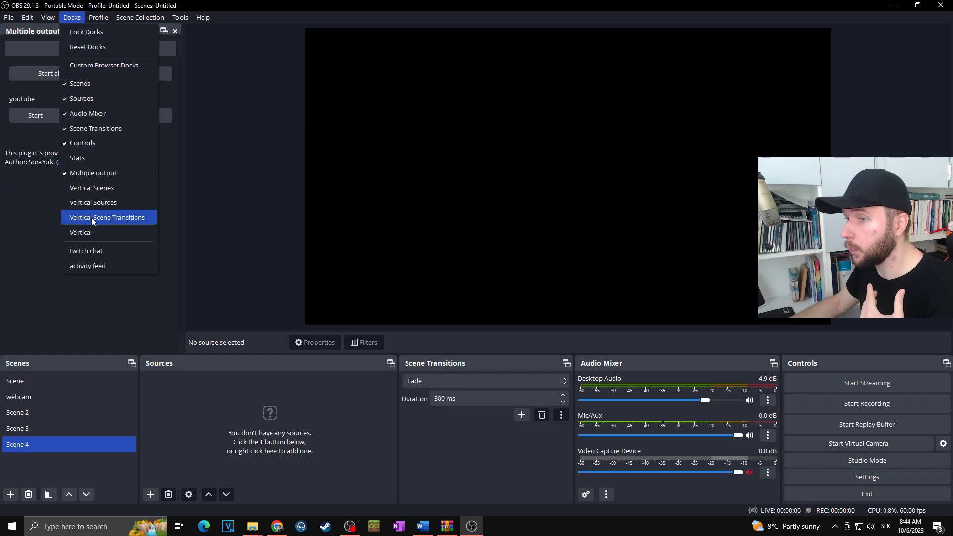
pyautogui.click(96, 233)
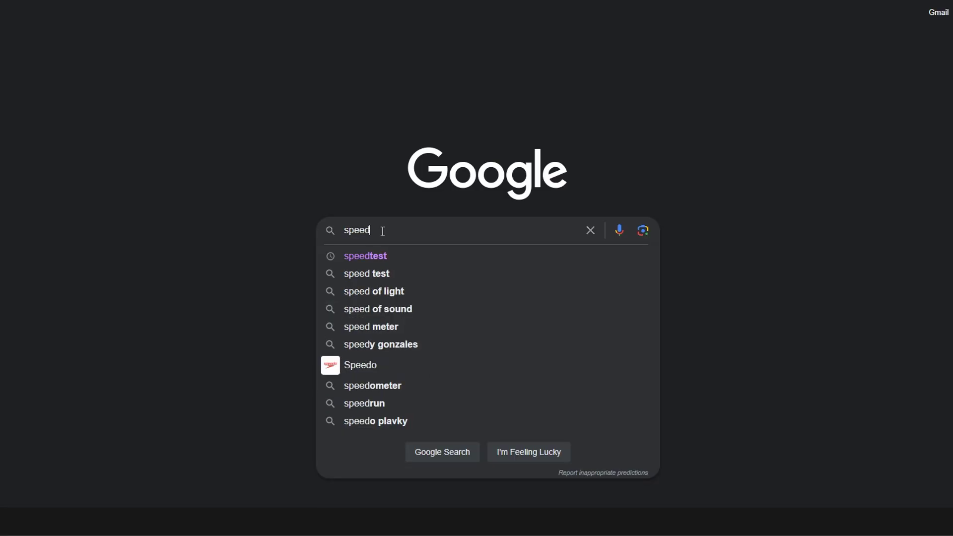
pyautogui.click(381, 255)
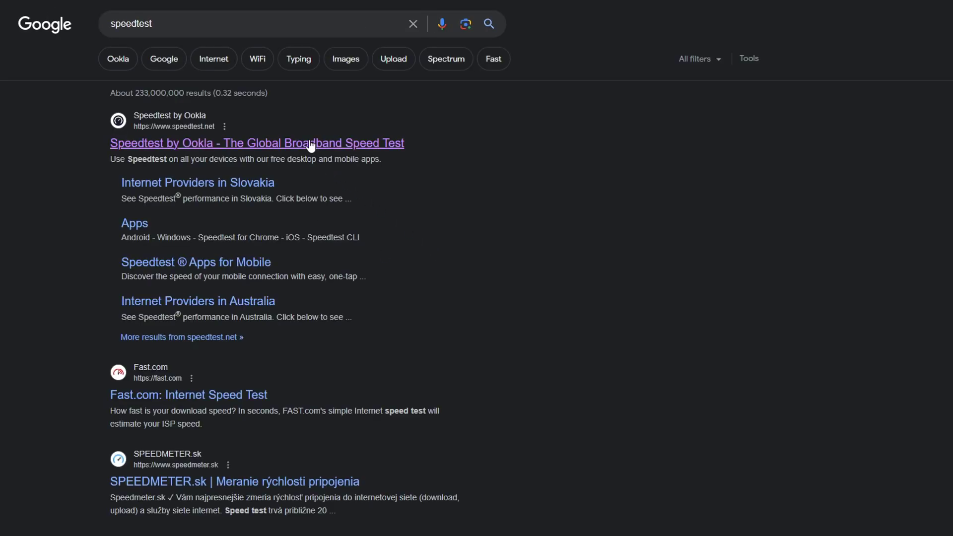
pyautogui.click(311, 144)
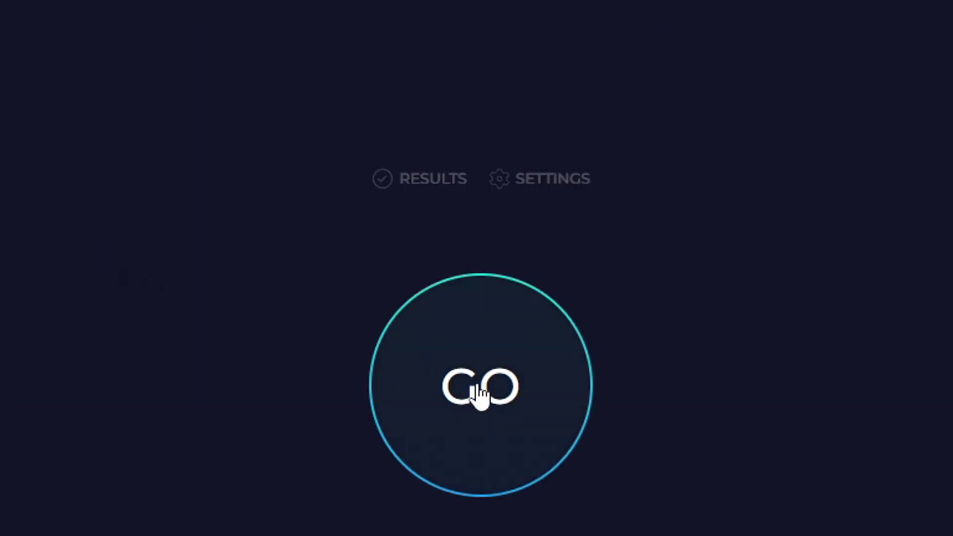
pyautogui.click(477, 393)
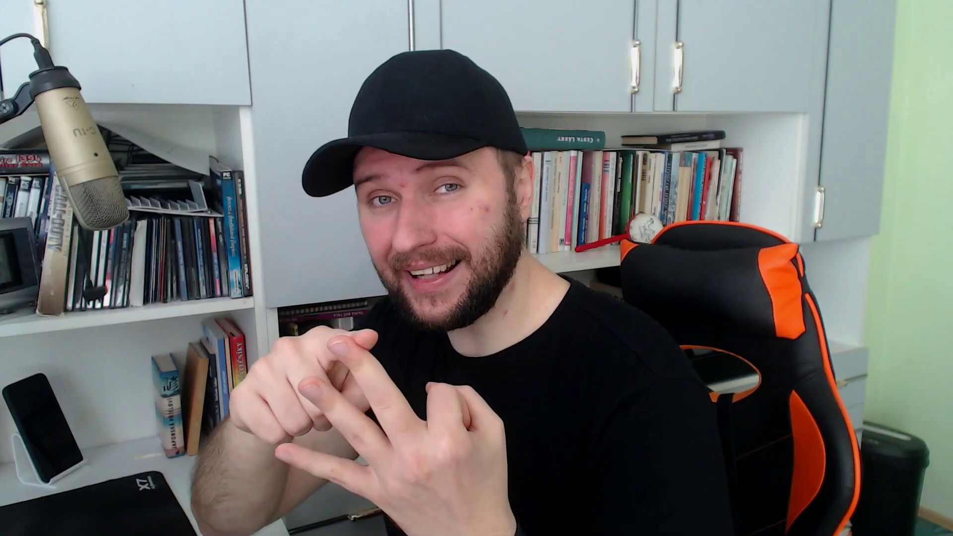